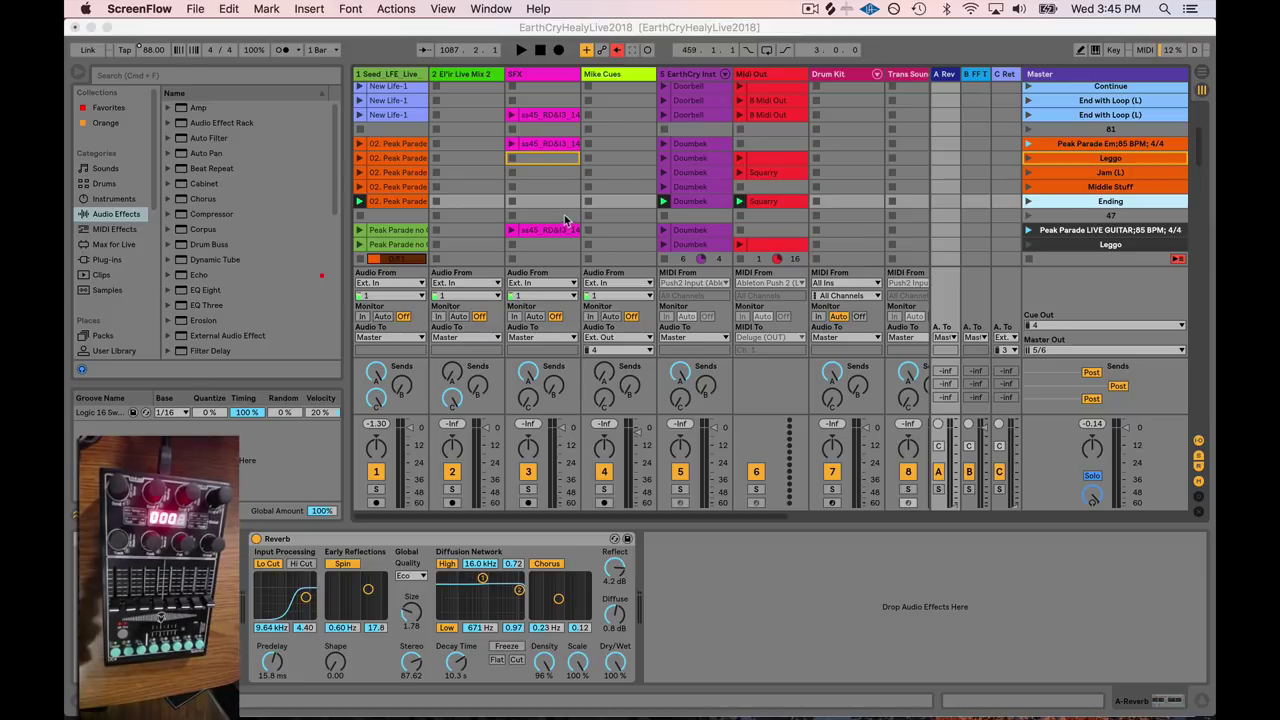
- Select and launch the Jam (L) scene so the Peak Parade, Doumbek and Squarry clips play
left_click(1061, 178)
left_click(1048, 176)
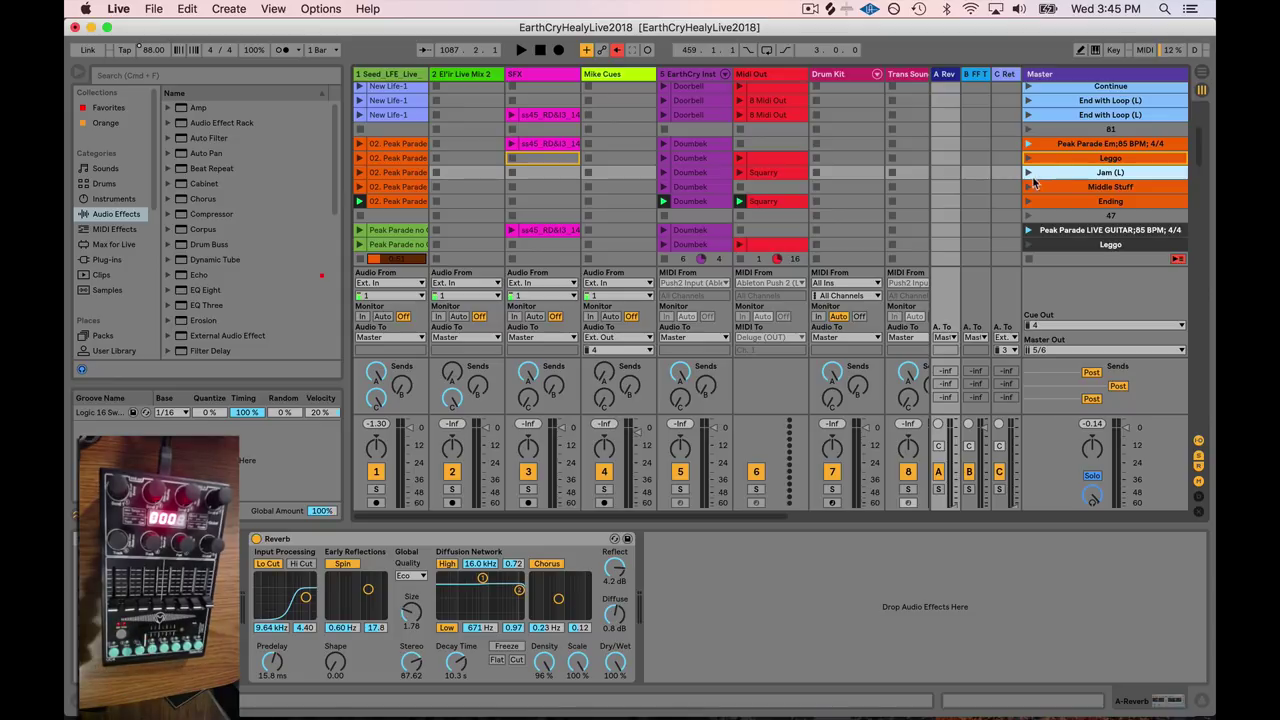
left_click(1027, 173)
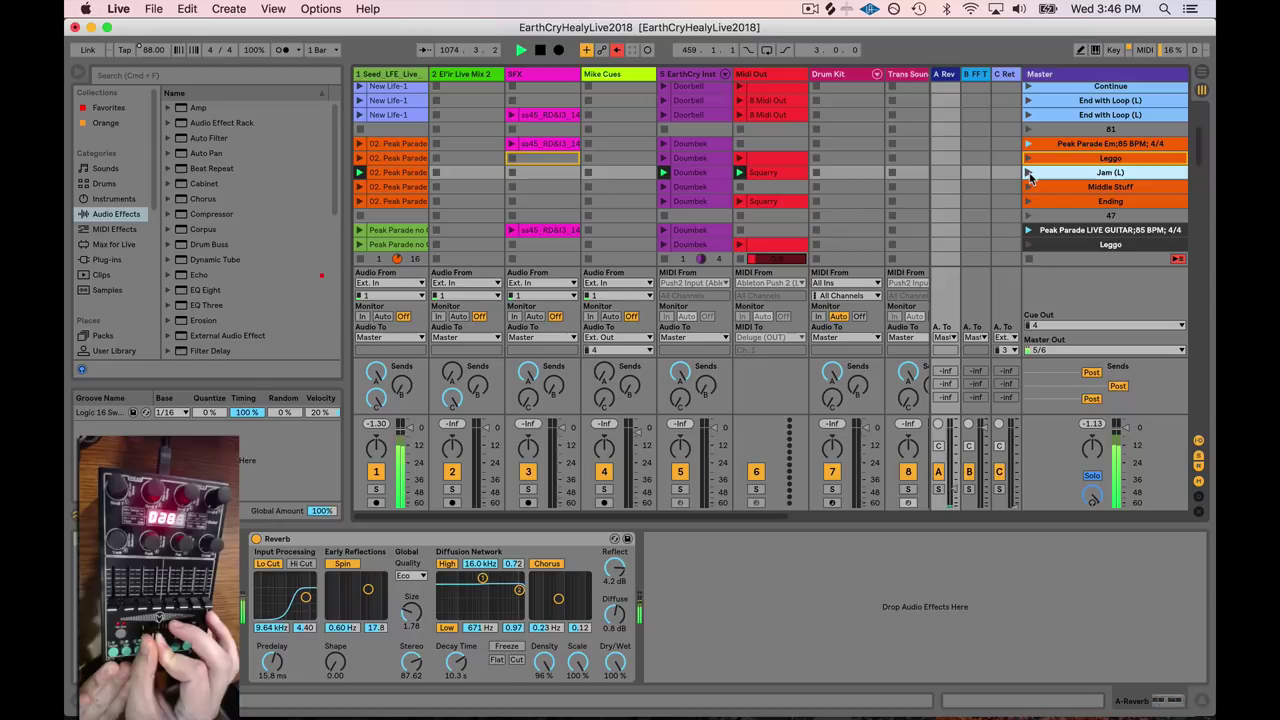
- Scroll down the scene list and launch the May the Way Gm scene
scroll(1030, 178, "down", 3)
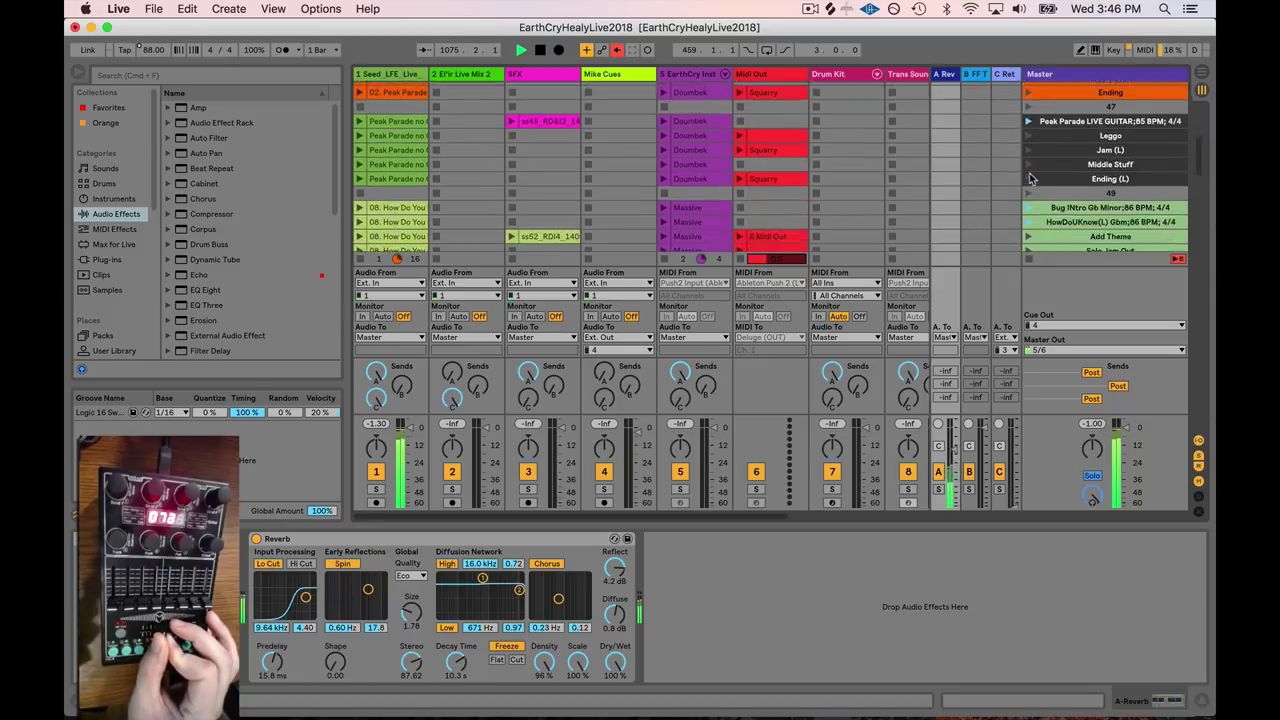
scroll(1030, 178, "down", 5)
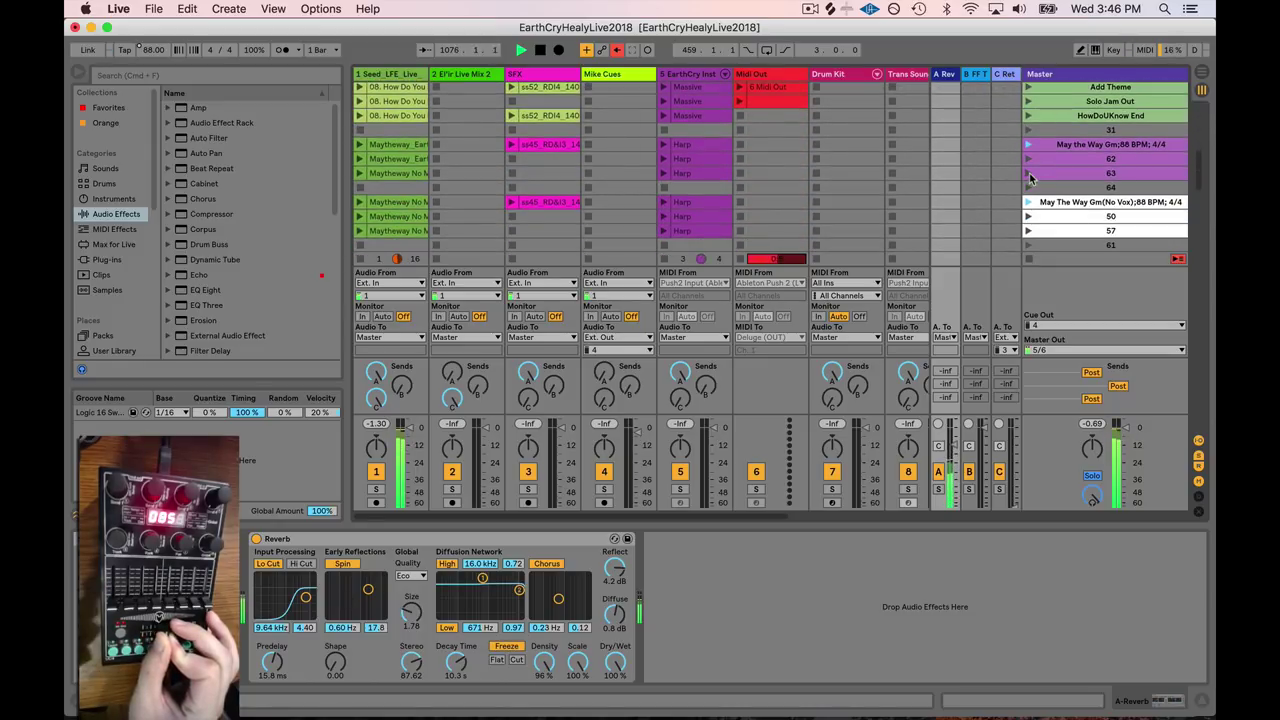
scroll(1032, 178, "down", 2)
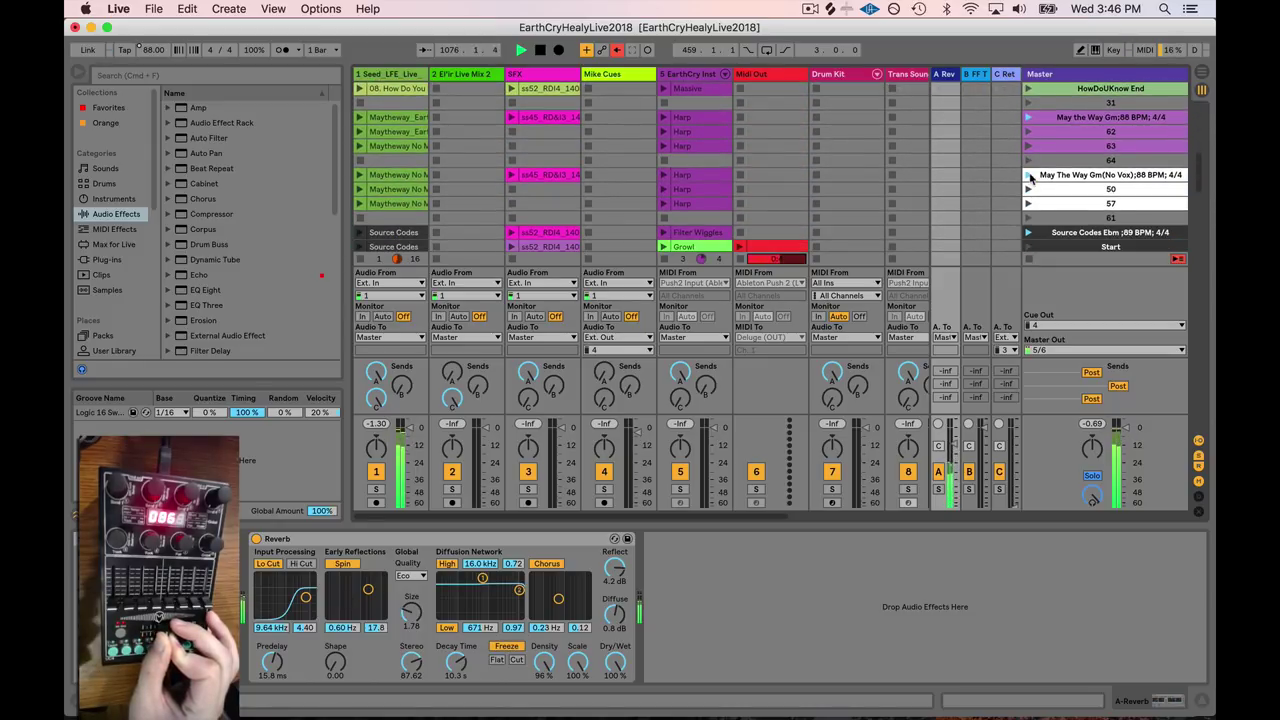
left_click(1028, 117)
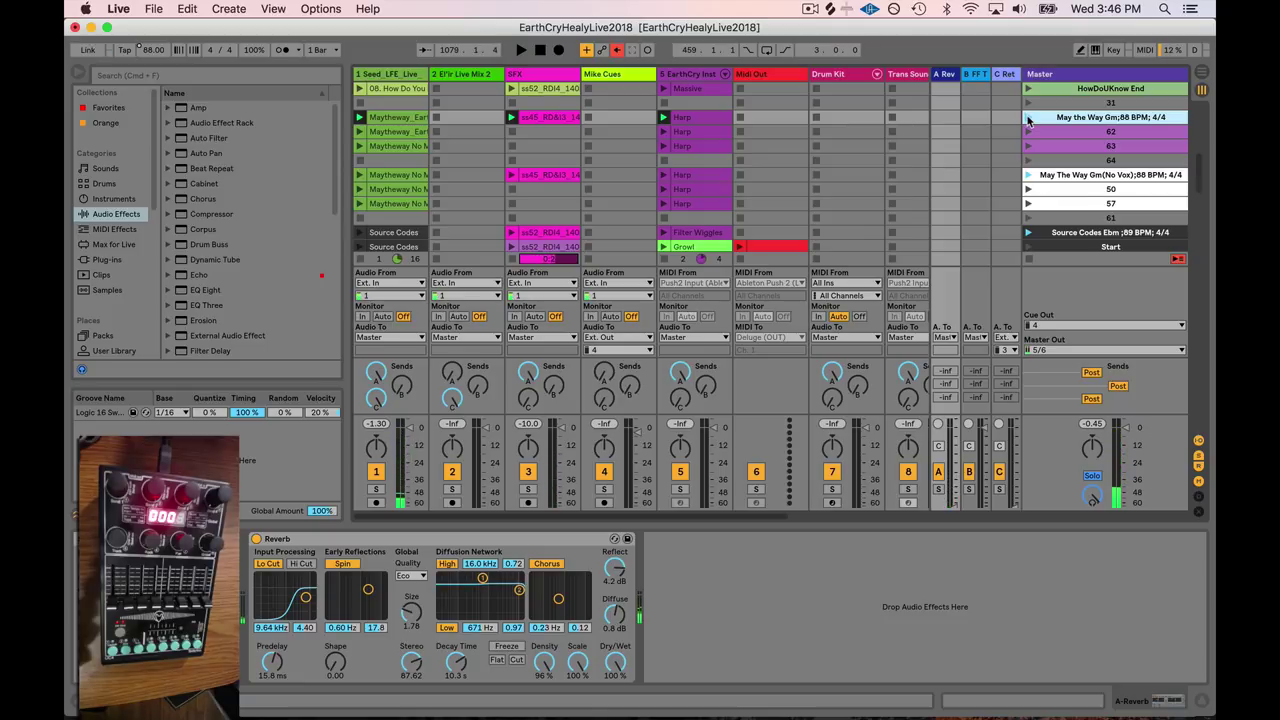
- Launch the StandWithUs Am scene, bringing the tempo to 90 BPM
scroll(1028, 120, "down", 10)
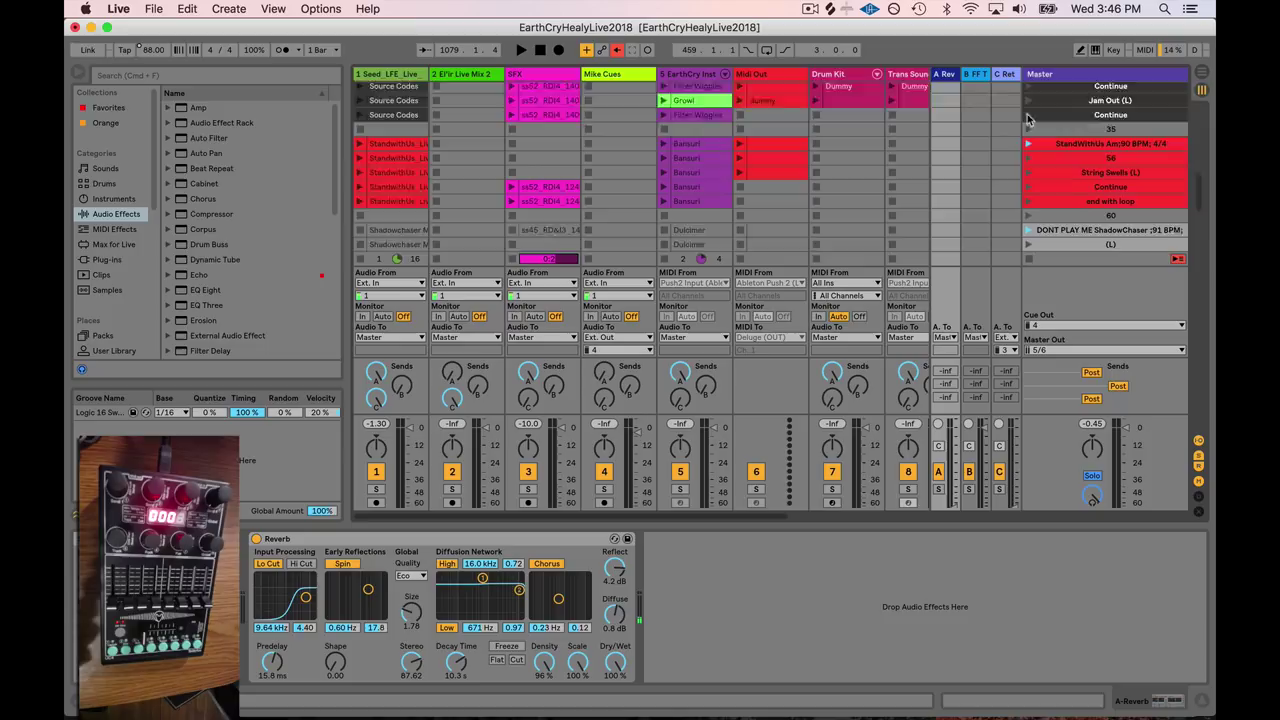
left_click(1048, 106)
scroll(1048, 108, "up", 1)
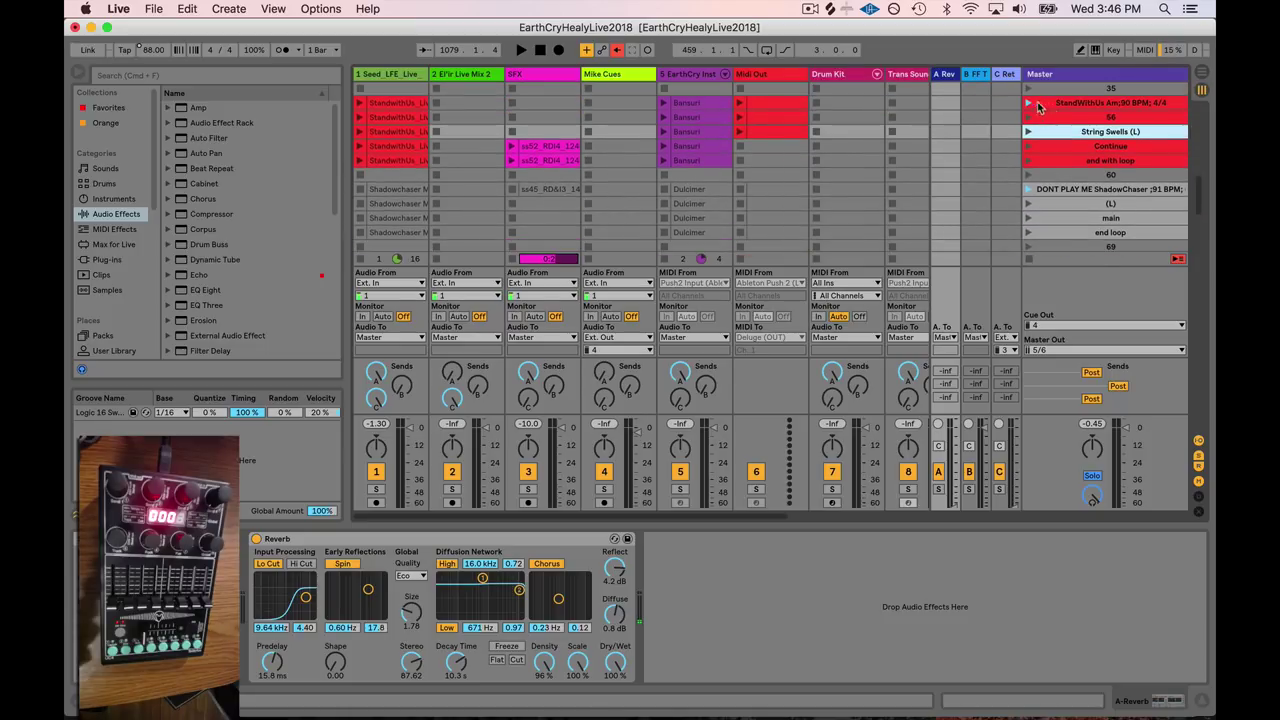
left_click(1034, 104)
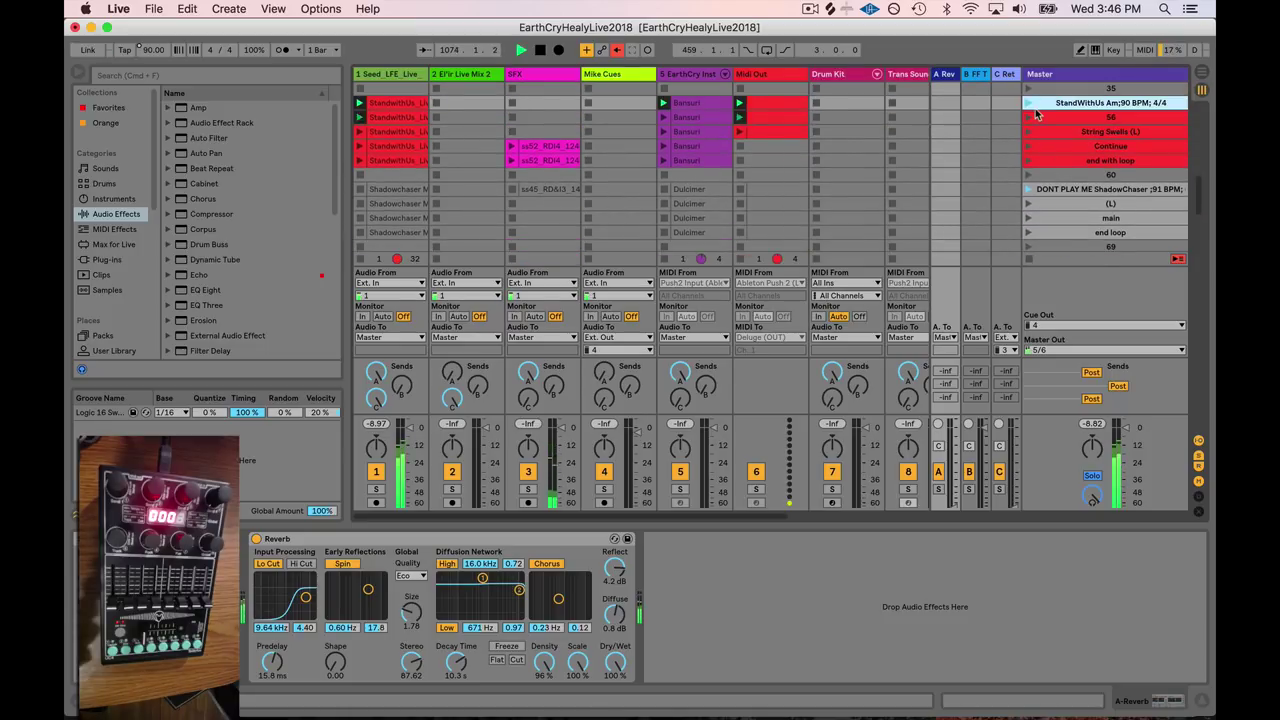
- Launch the String Swells (L) scene from the Master column and scroll the scene list
left_click(1028, 131)
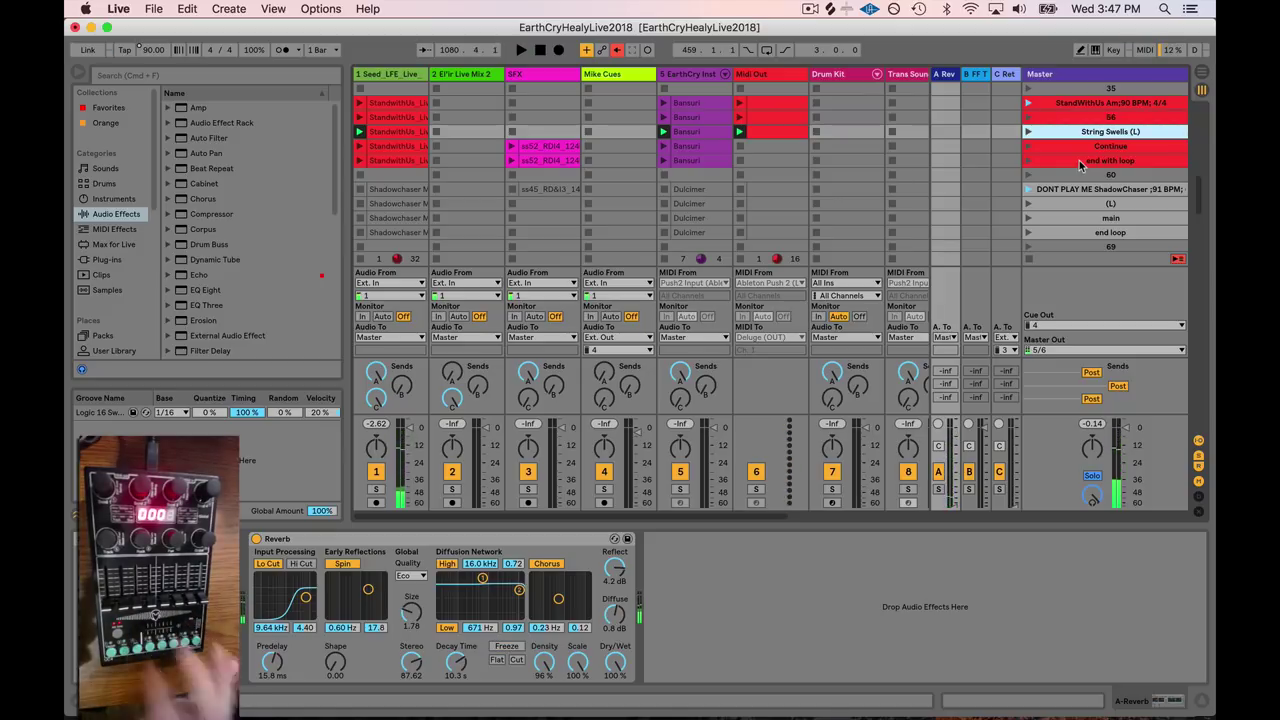
scroll(1070, 170, "up", 3)
scroll(1068, 170, "up", 2)
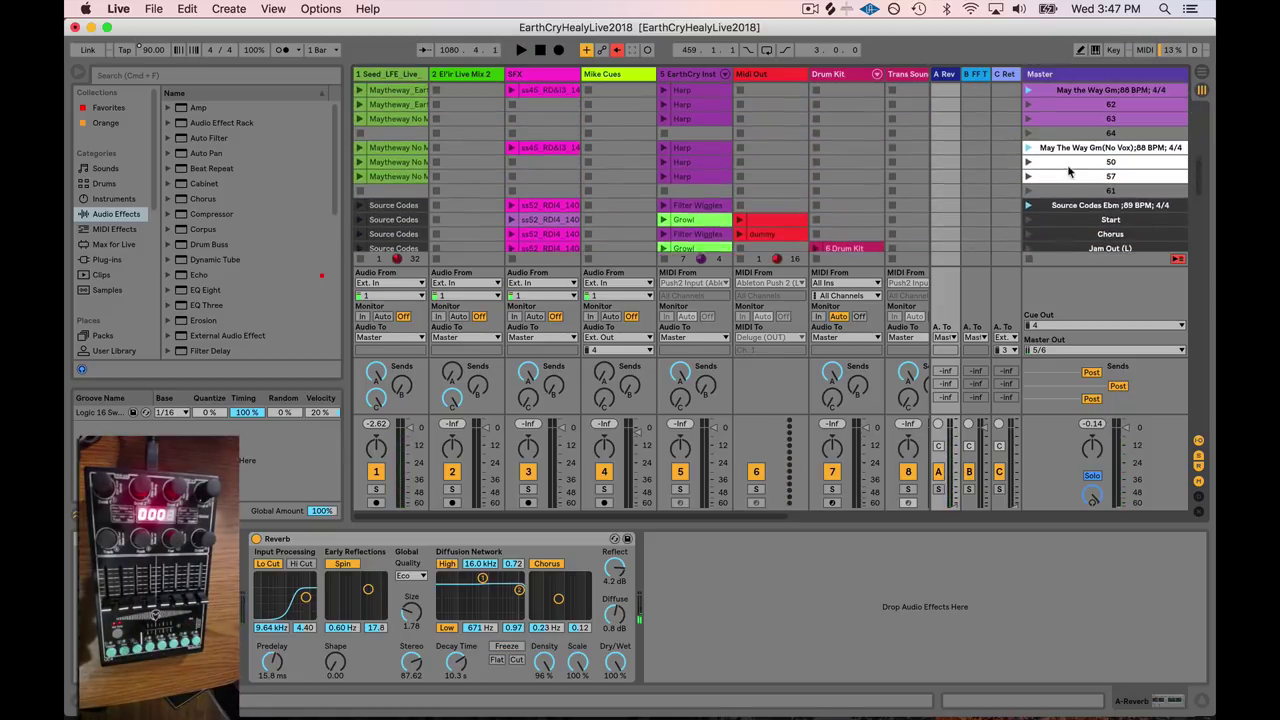
scroll(1068, 170, "down", 2)
scroll(1068, 170, "up", 2)
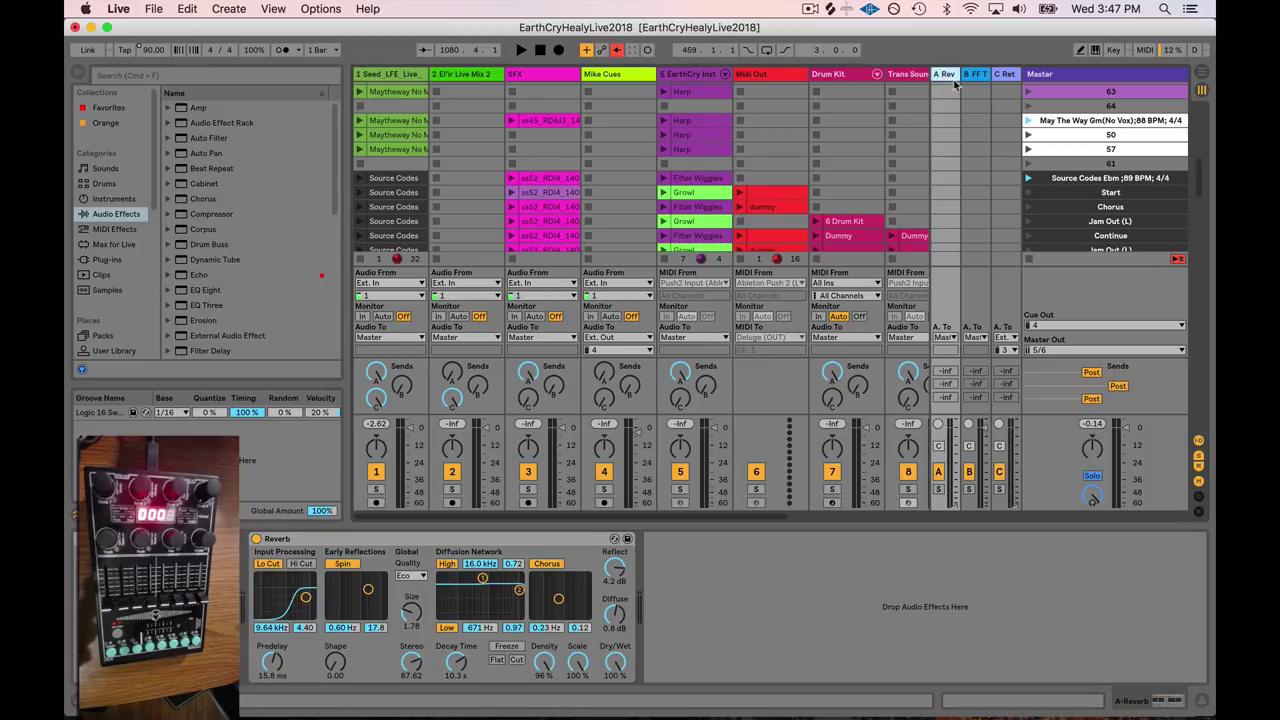
- Select the A Rev return track and its Reverb device, after briefly resizing the track
left_click_drag(934, 73, 887, 73)
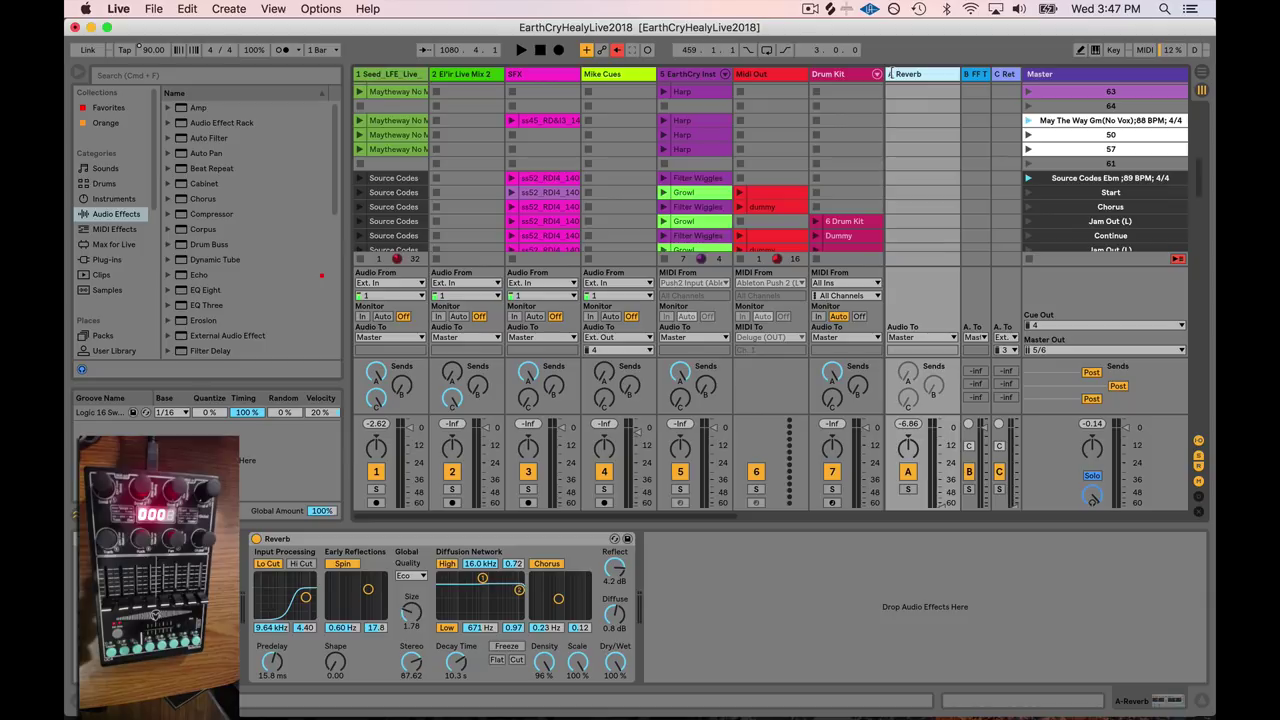
left_click_drag(887, 73, 926, 75)
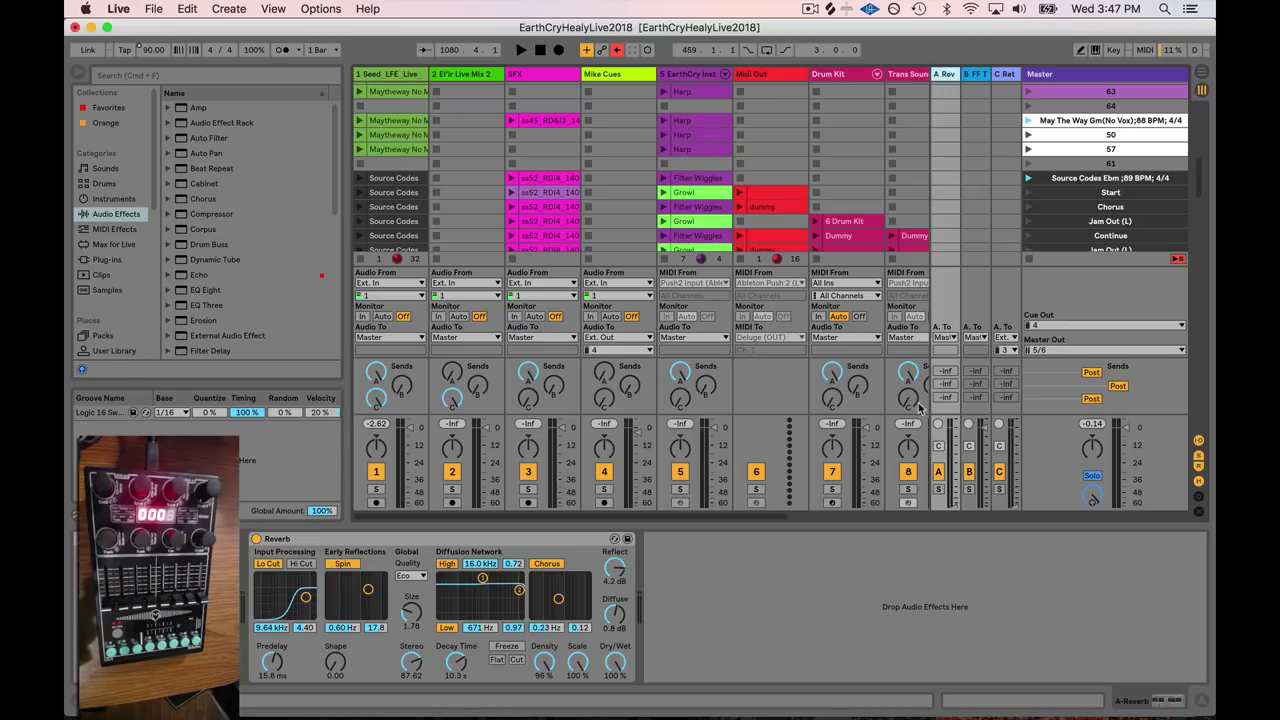
left_click(946, 77)
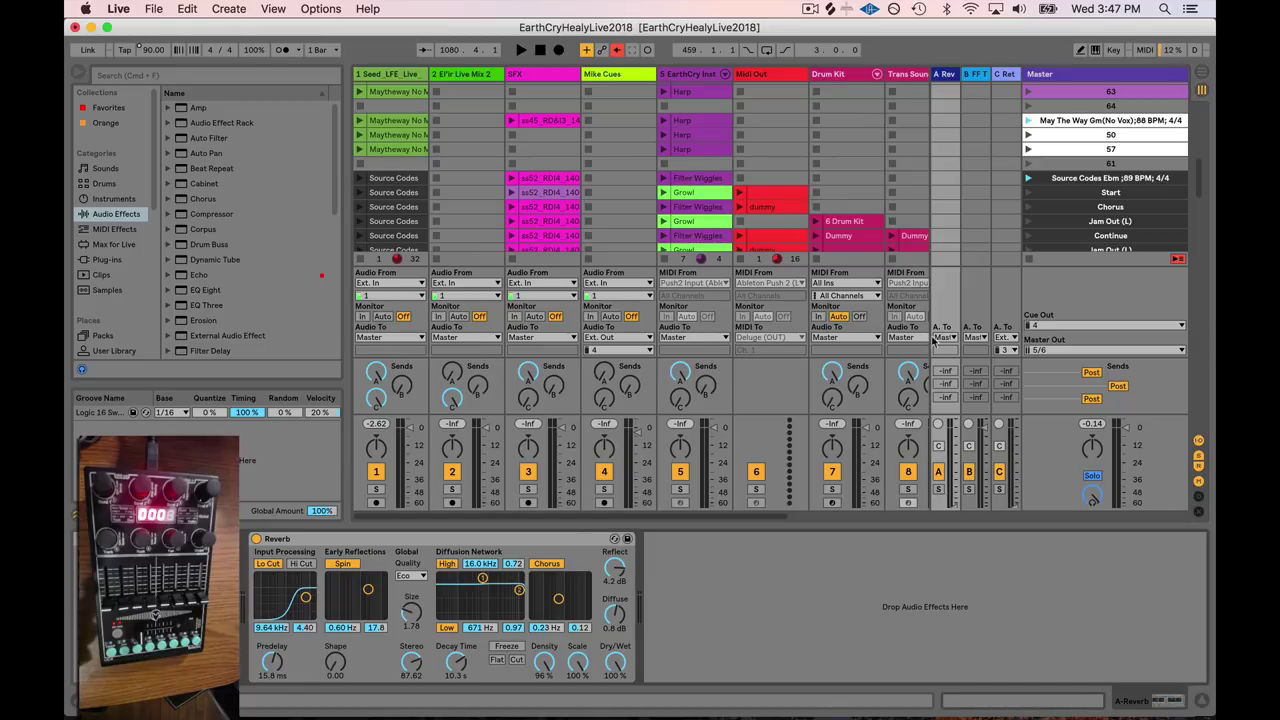
left_click(340, 545)
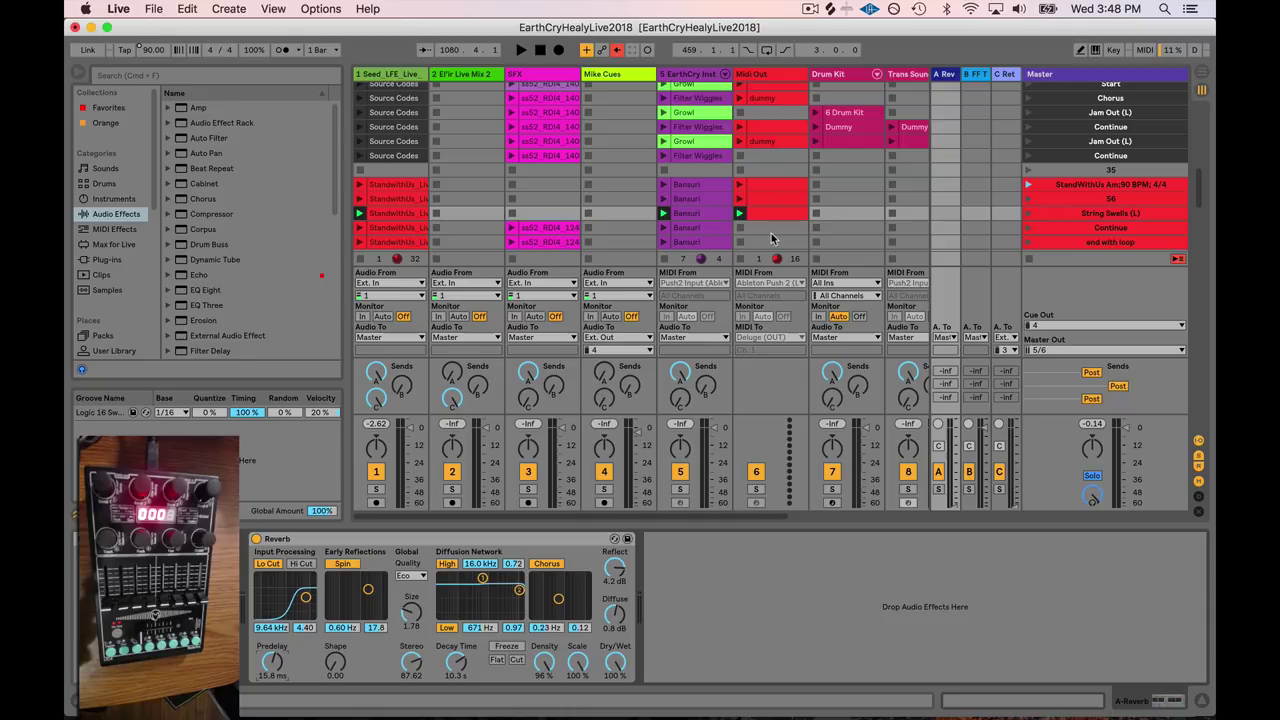
- Try the Reverb's Mid and Eco quality options, then set Global Quality to High
left_click(421, 578)
left_click(416, 599)
left_click(419, 578)
left_click(416, 598)
left_click(419, 578)
left_click(414, 587)
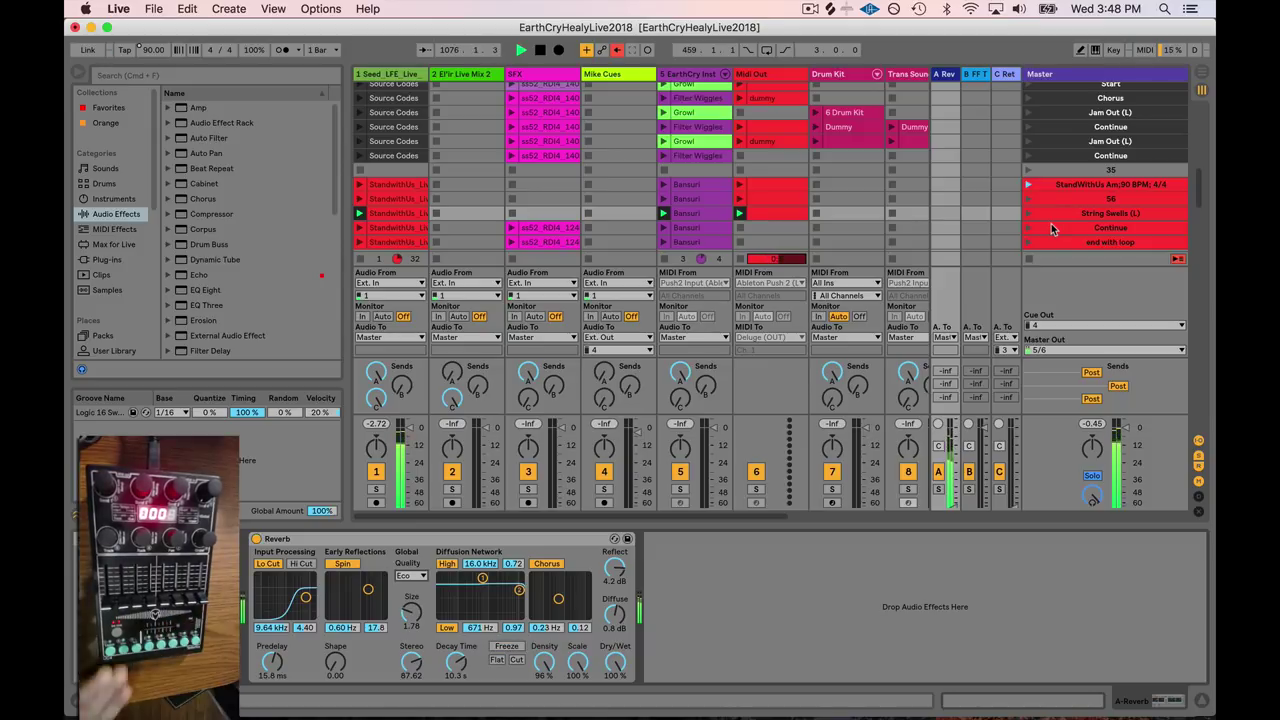
left_click(412, 577)
left_click(414, 611)
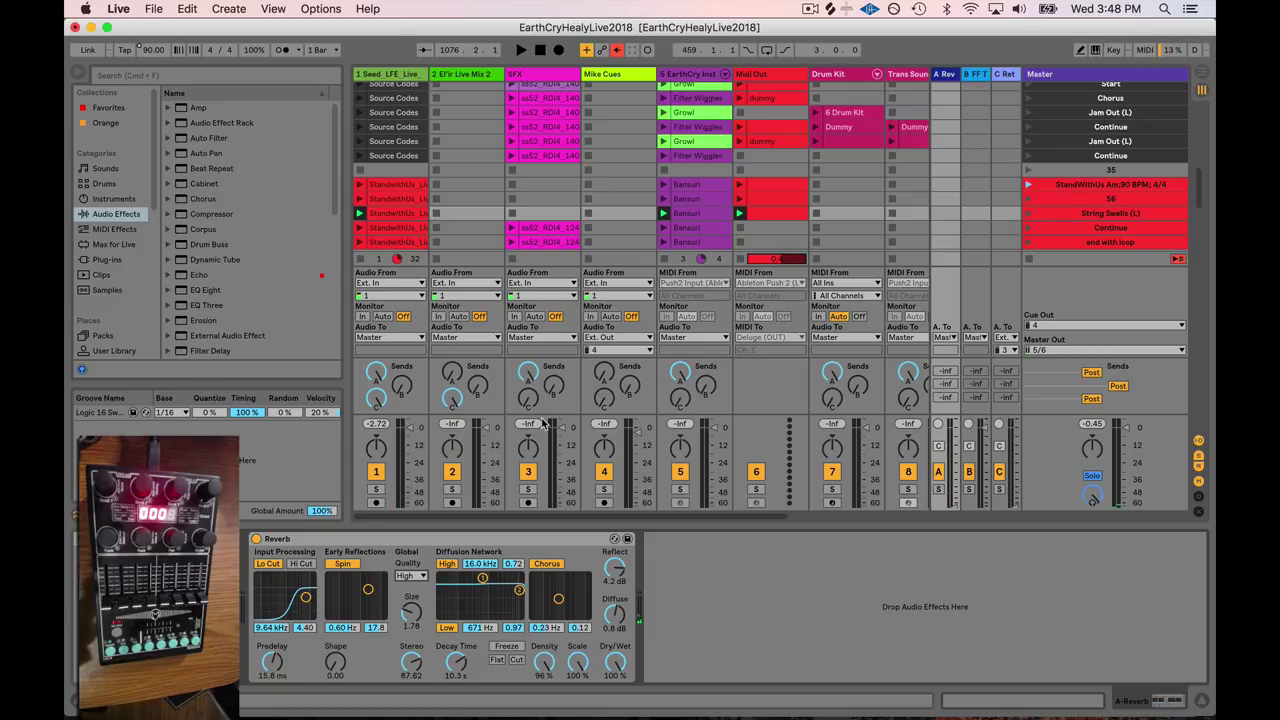
- Play and stop the set, set the Reverb's Global Quality back to Eco, and enable MIDI Map Mode
key("space")
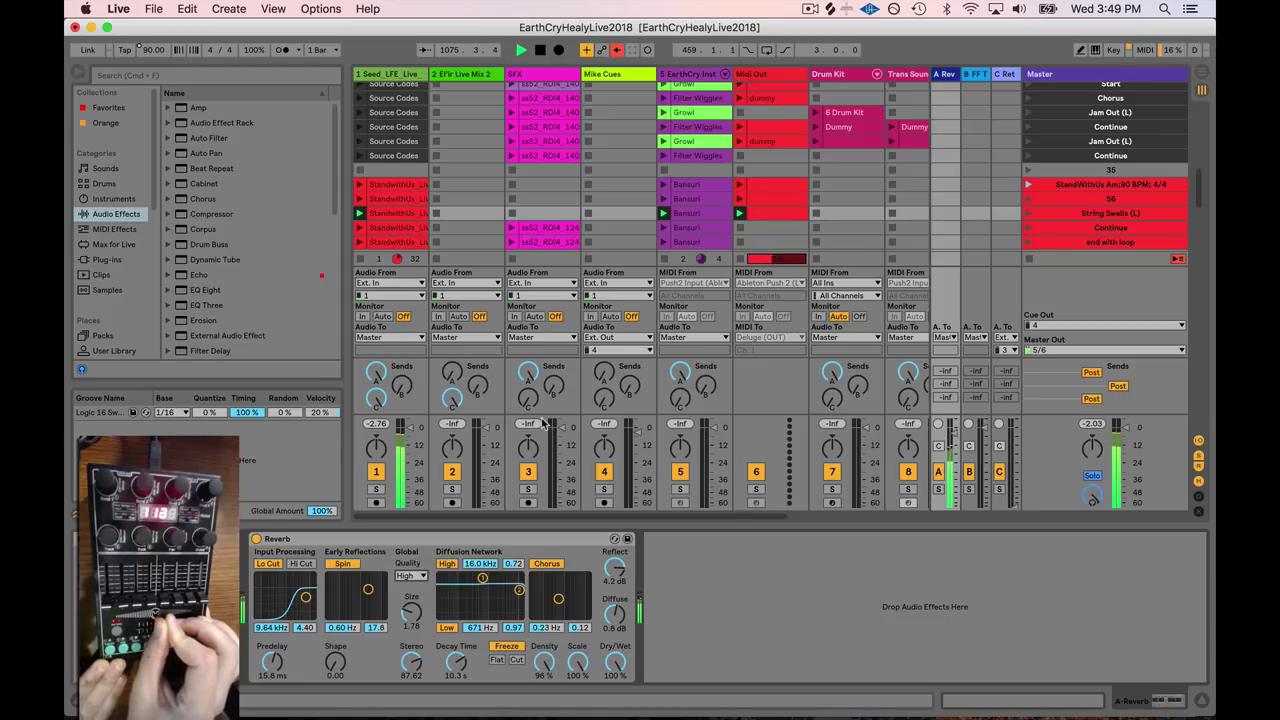
key("space")
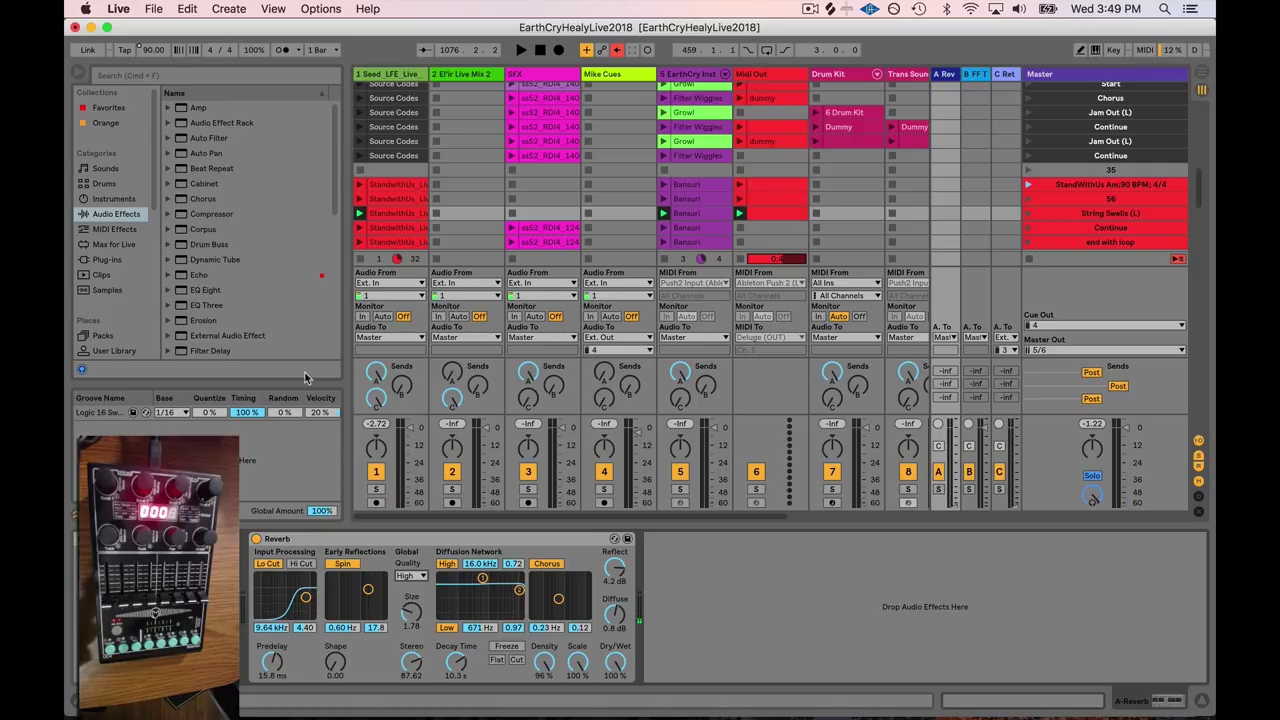
left_click(412, 578)
left_click(415, 590)
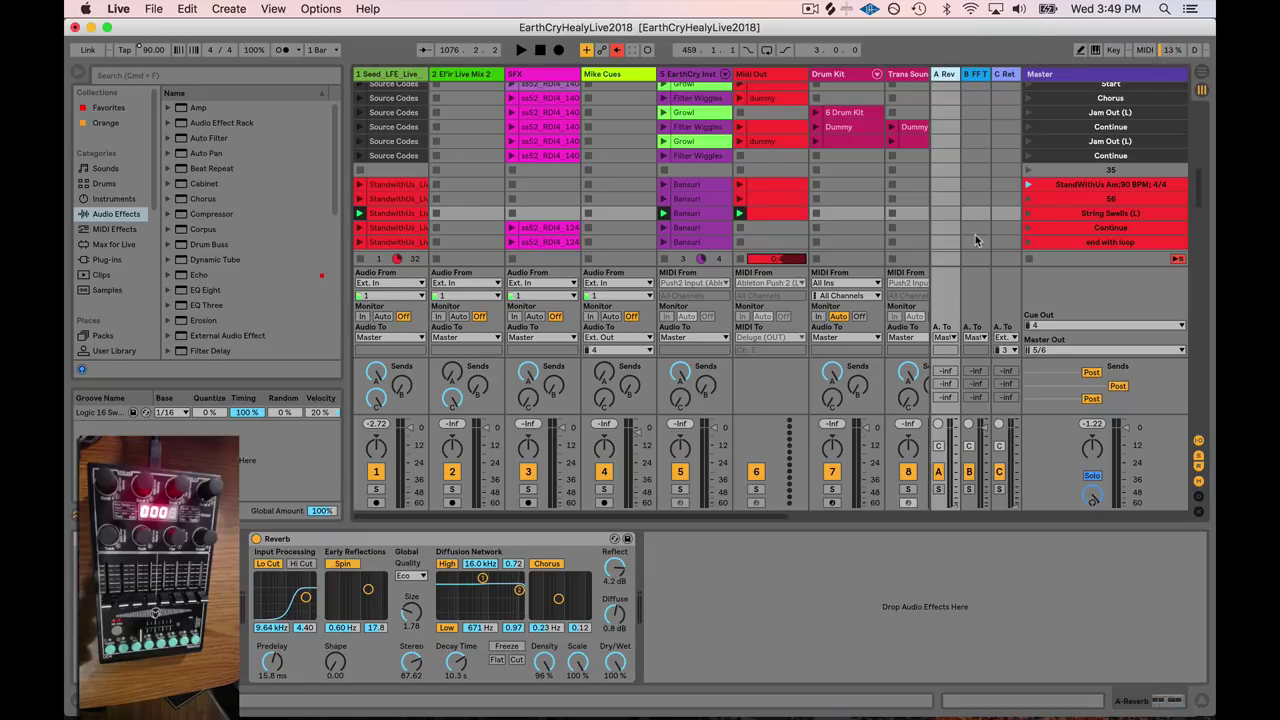
left_click(1144, 50)
- Exit and re-enter MIDI Map Mode so the CC 112 mappings list is shown
left_click(955, 424)
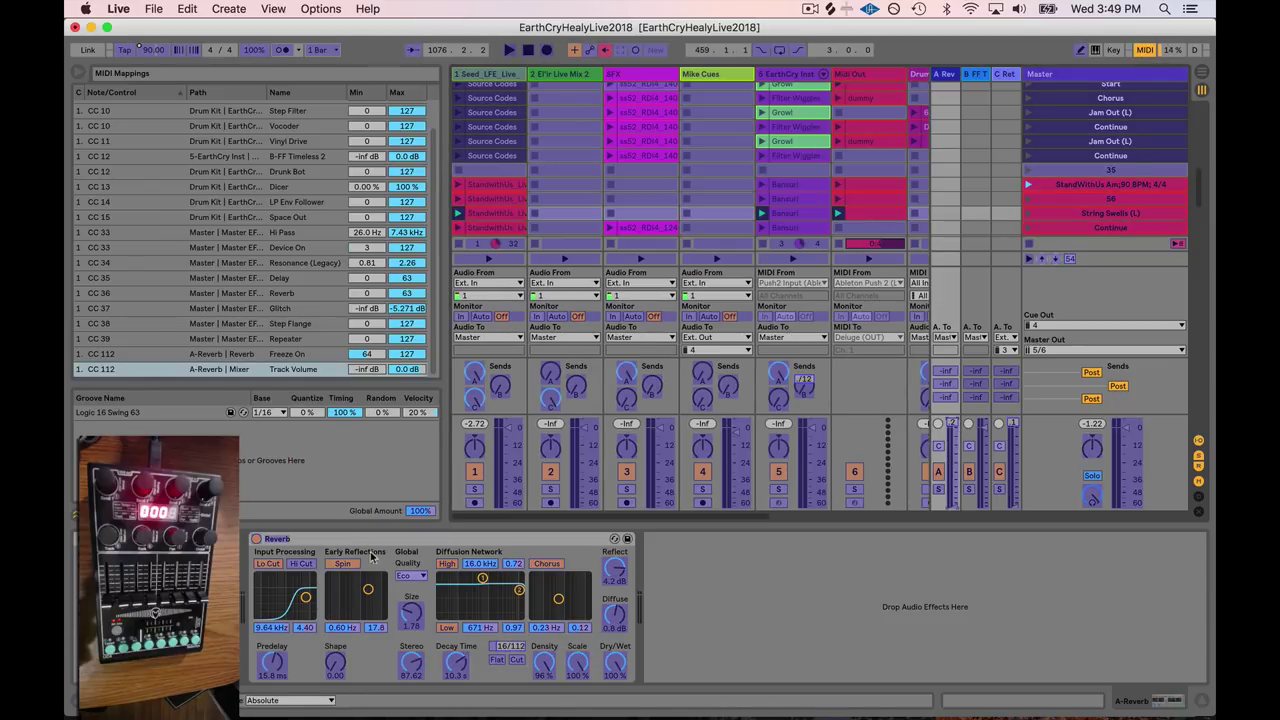
left_click(1144, 50)
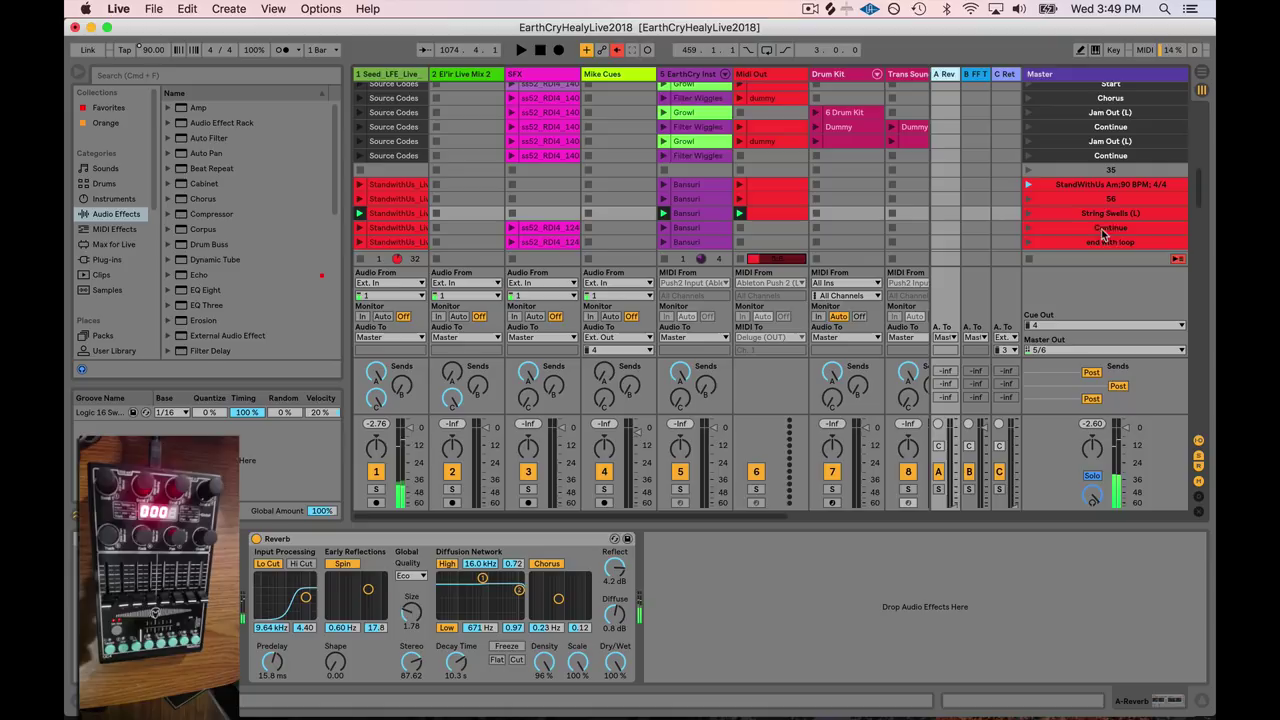
left_click(1145, 50)
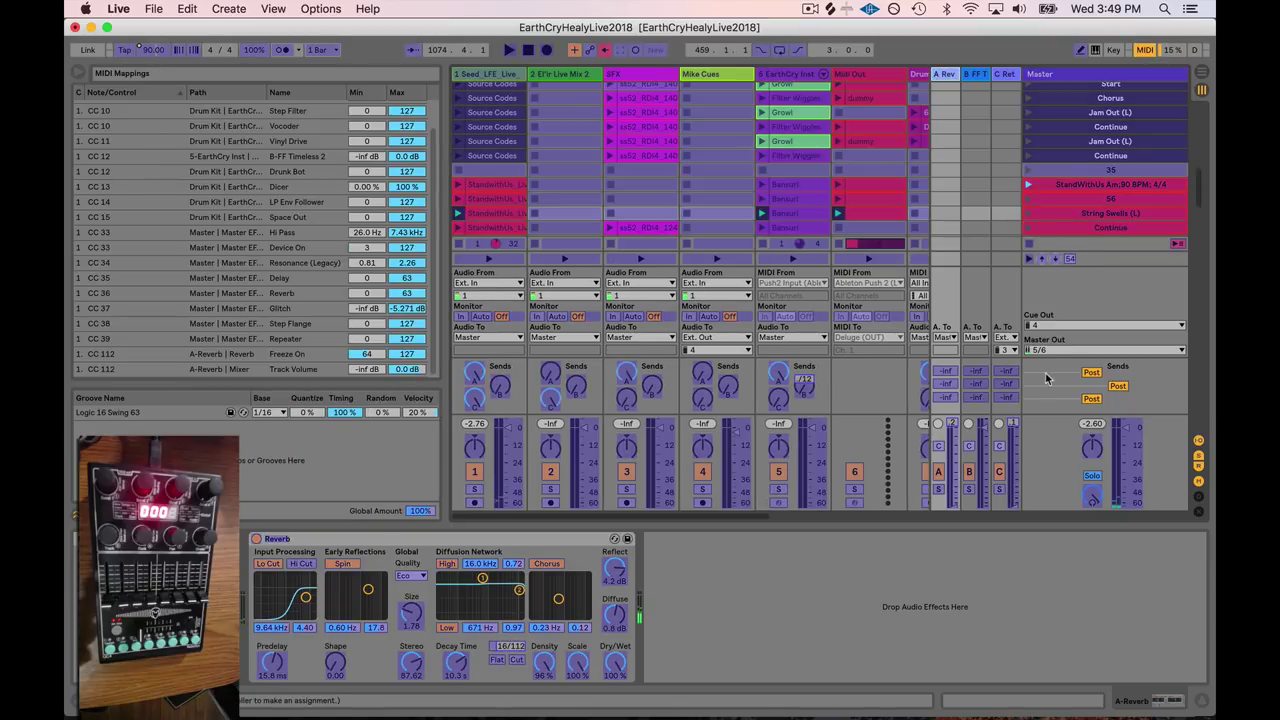
- Map controller CC 112 to the Reverb's Freeze button, then exit MIDI Map Mode
left_click(956, 465)
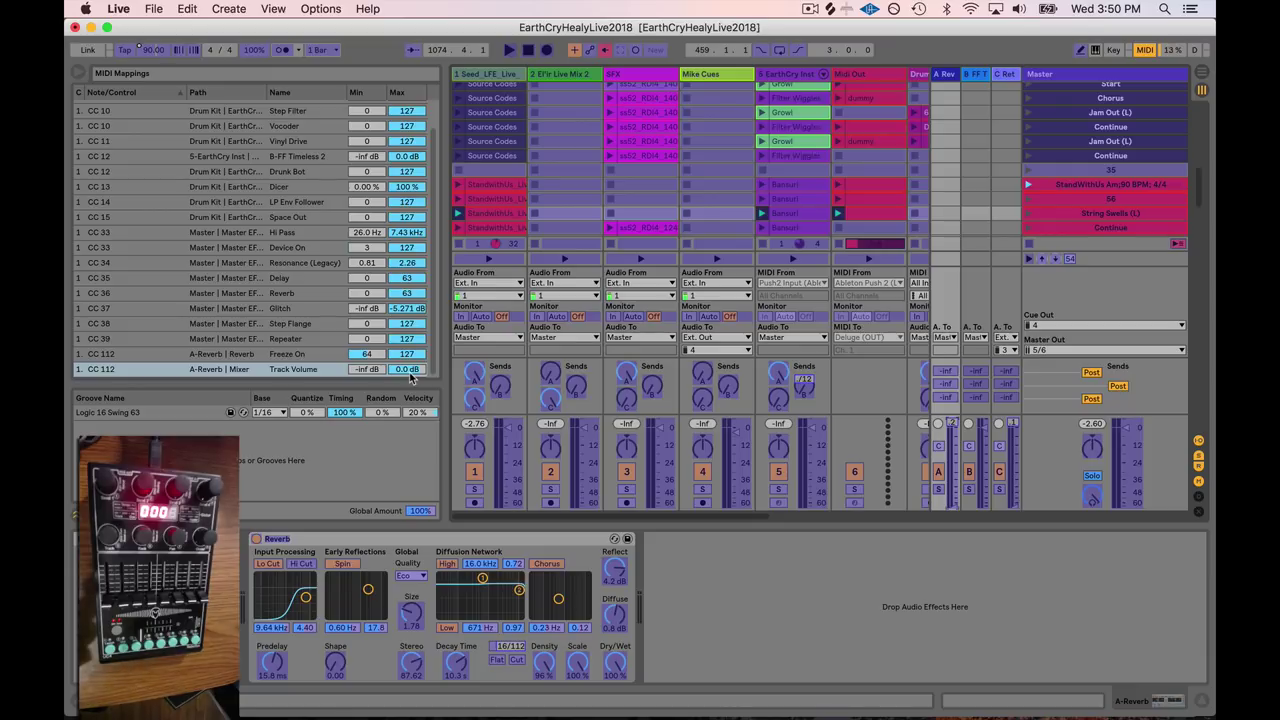
left_click(300, 354)
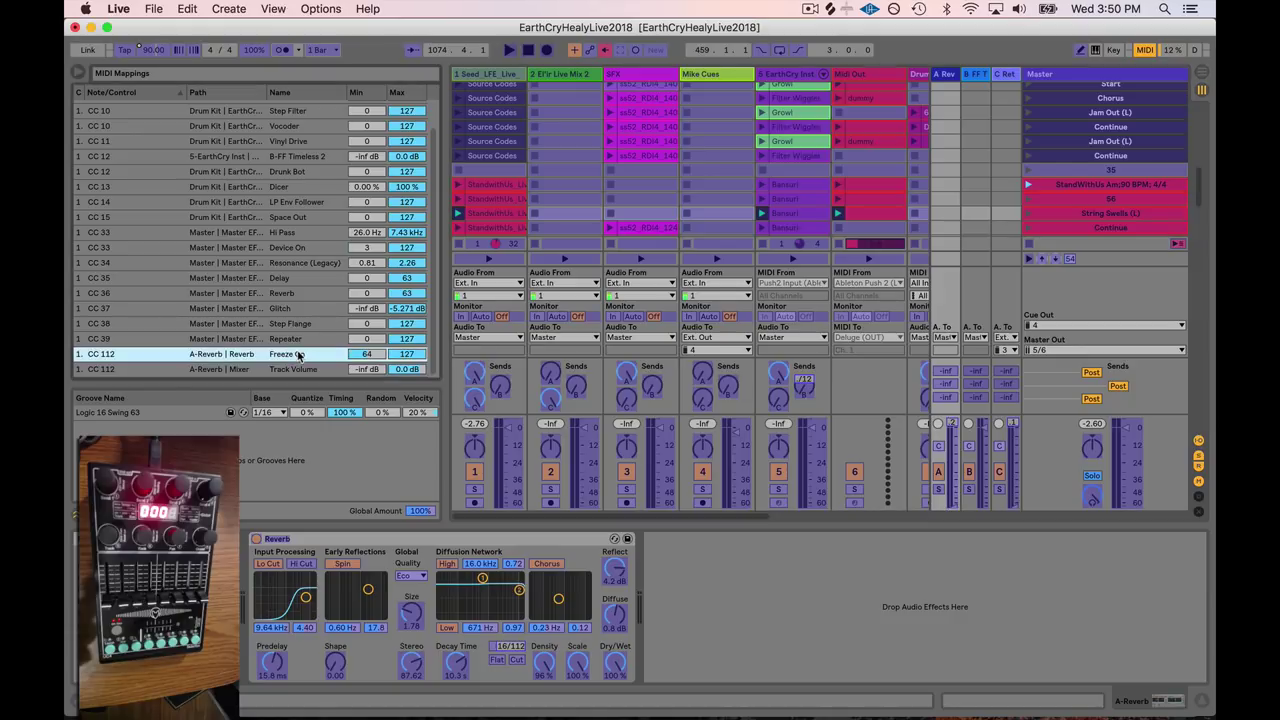
left_click(503, 647)
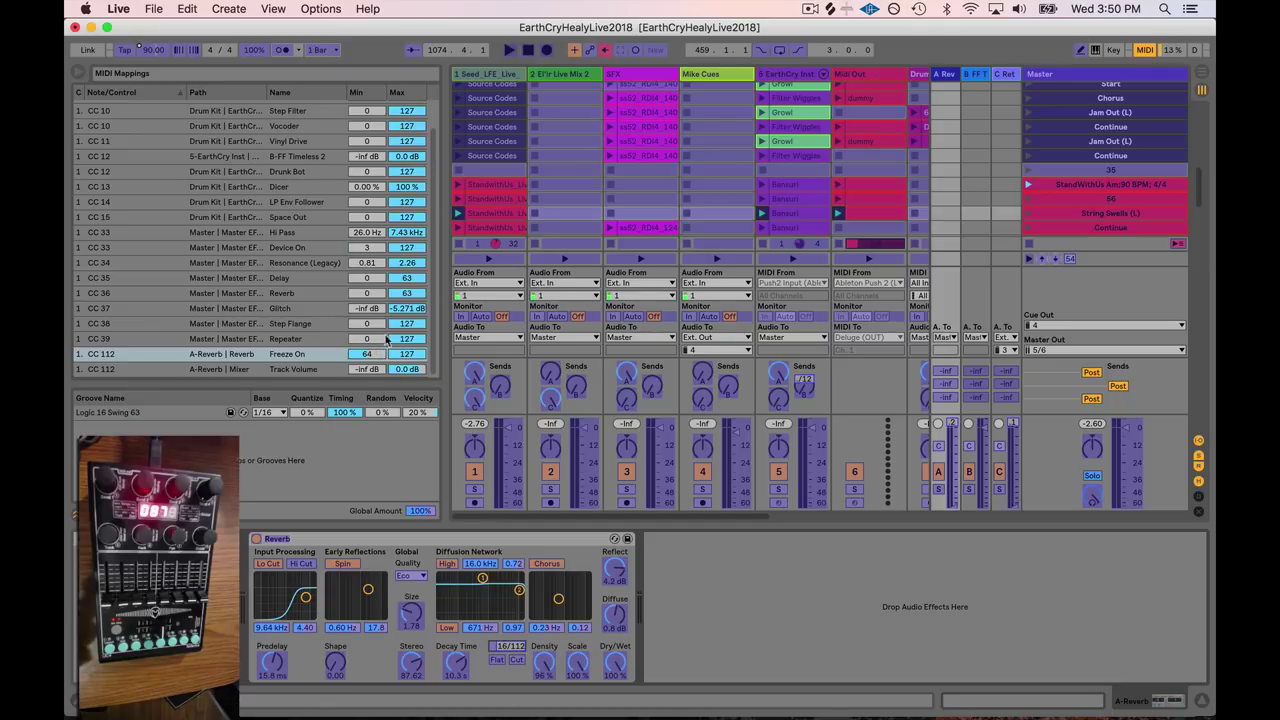
left_click(1143, 51)
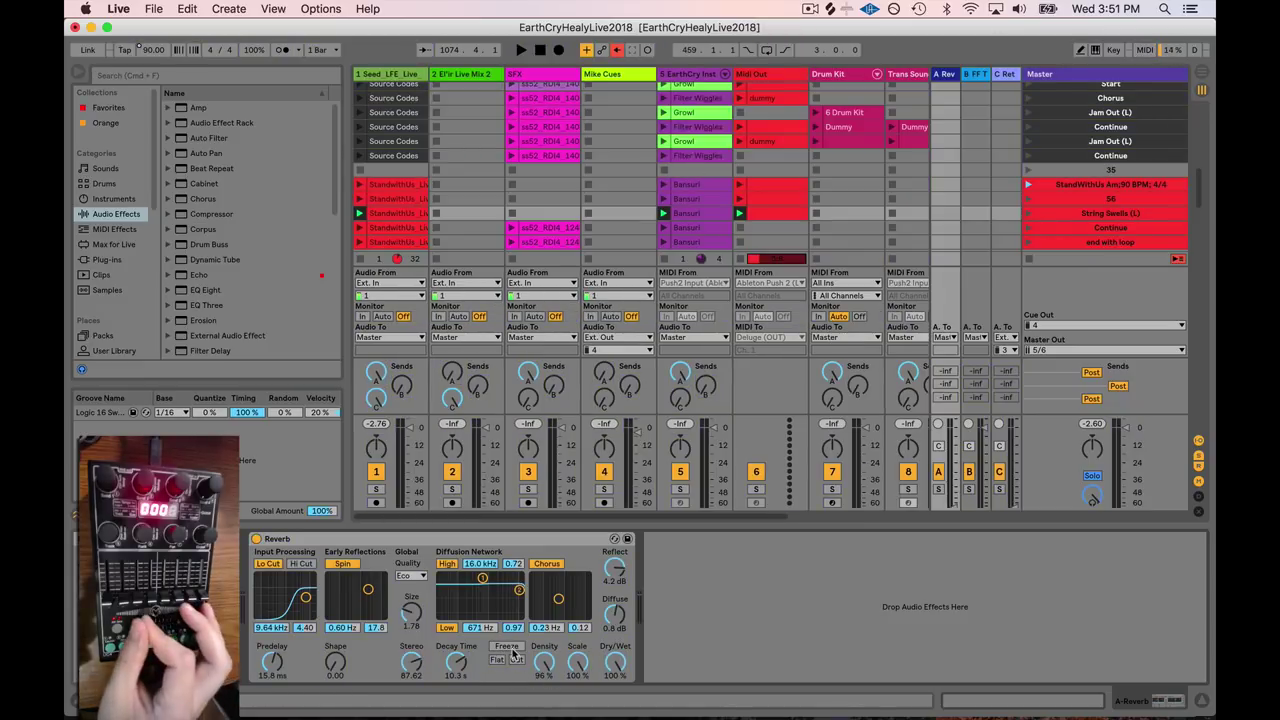
- Start playback and toggle the Reverb's Freeze on and back off to test it
key("space")
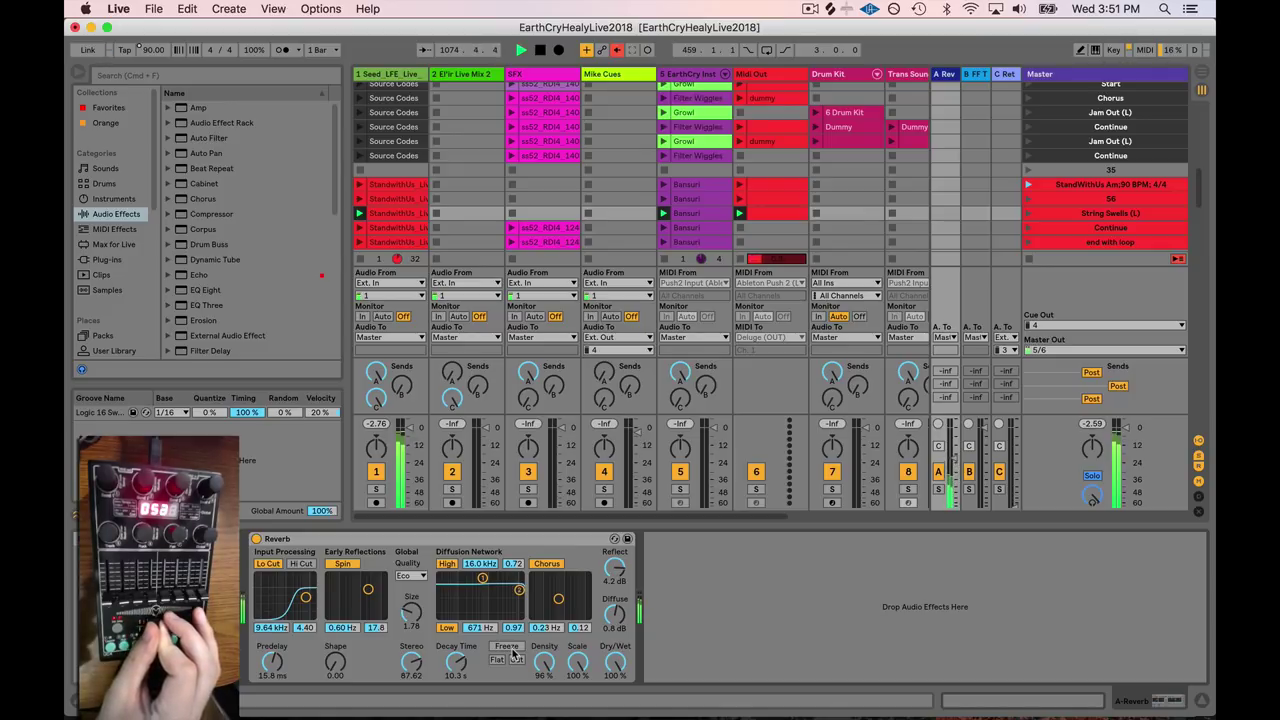
left_click(512, 649)
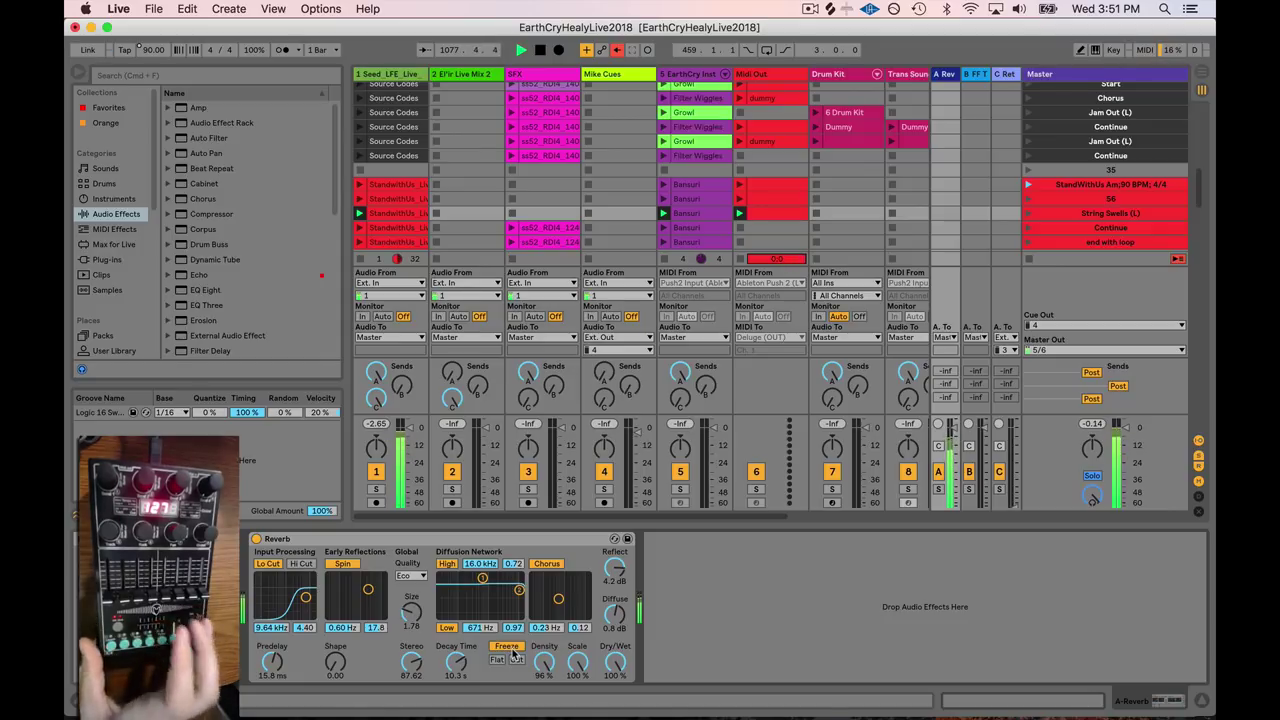
left_click(507, 647)
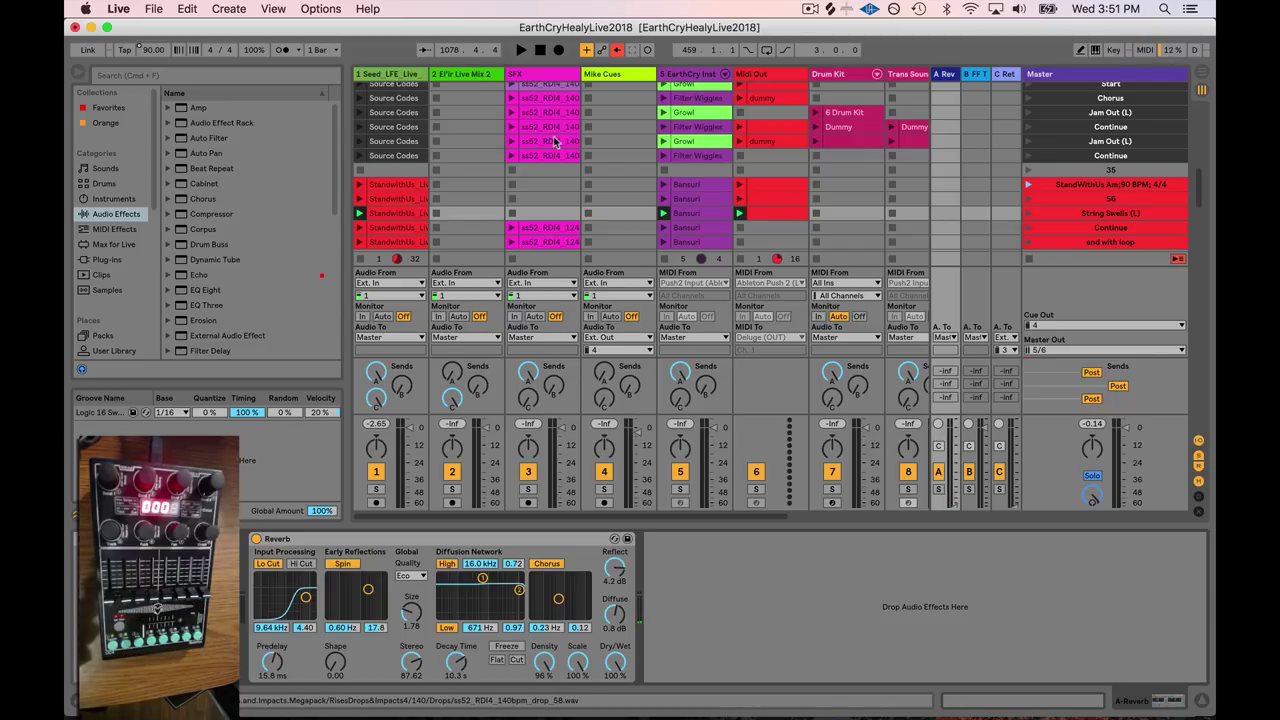
scroll(553, 140, "down", 5)
- Scroll to the 741 song and launch its (L) and 741 Bm;106 BPM;4/4 scenes
scroll(553, 136, "down", 8)
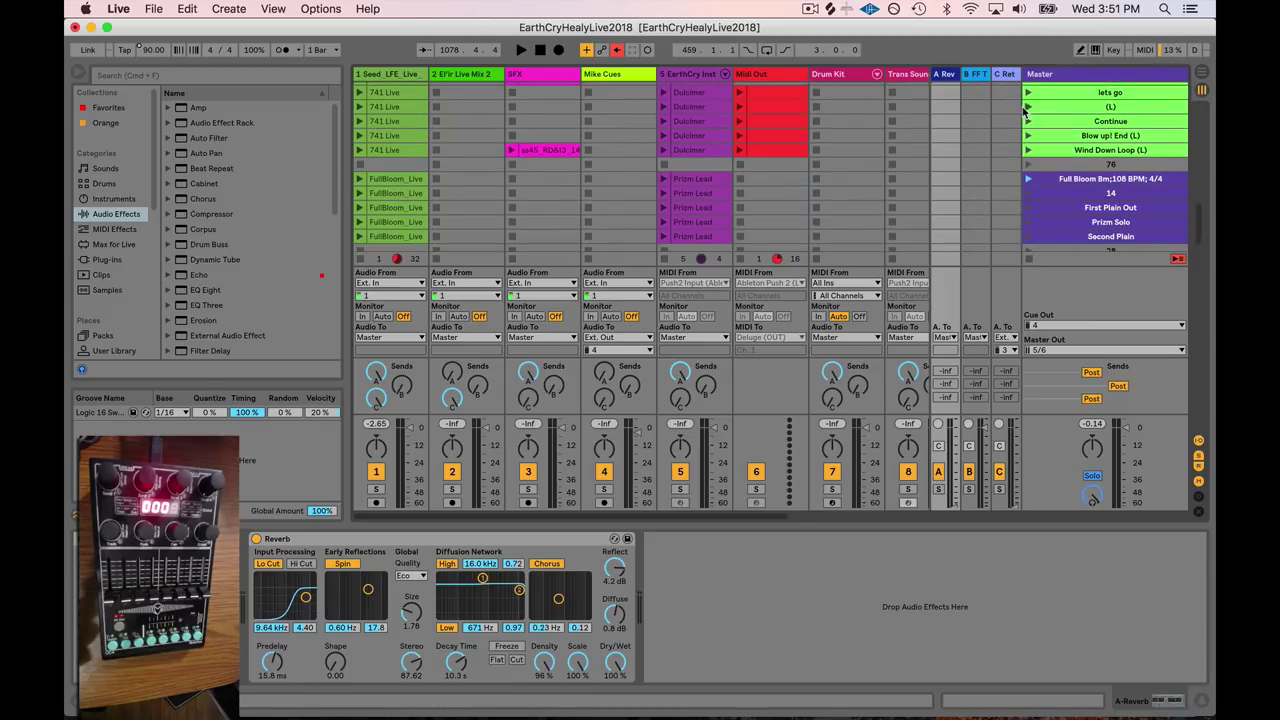
left_click(1028, 107)
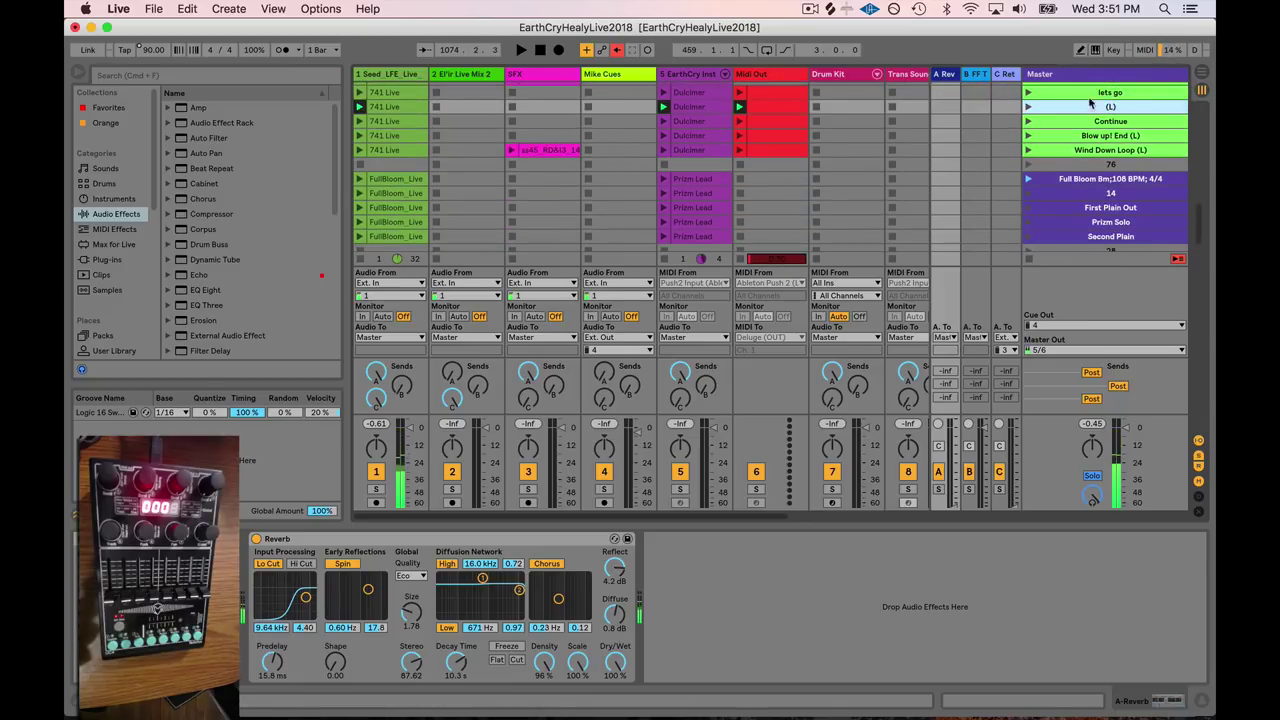
scroll(1030, 150, "up", 4)
left_click(1028, 132)
left_click(1028, 161)
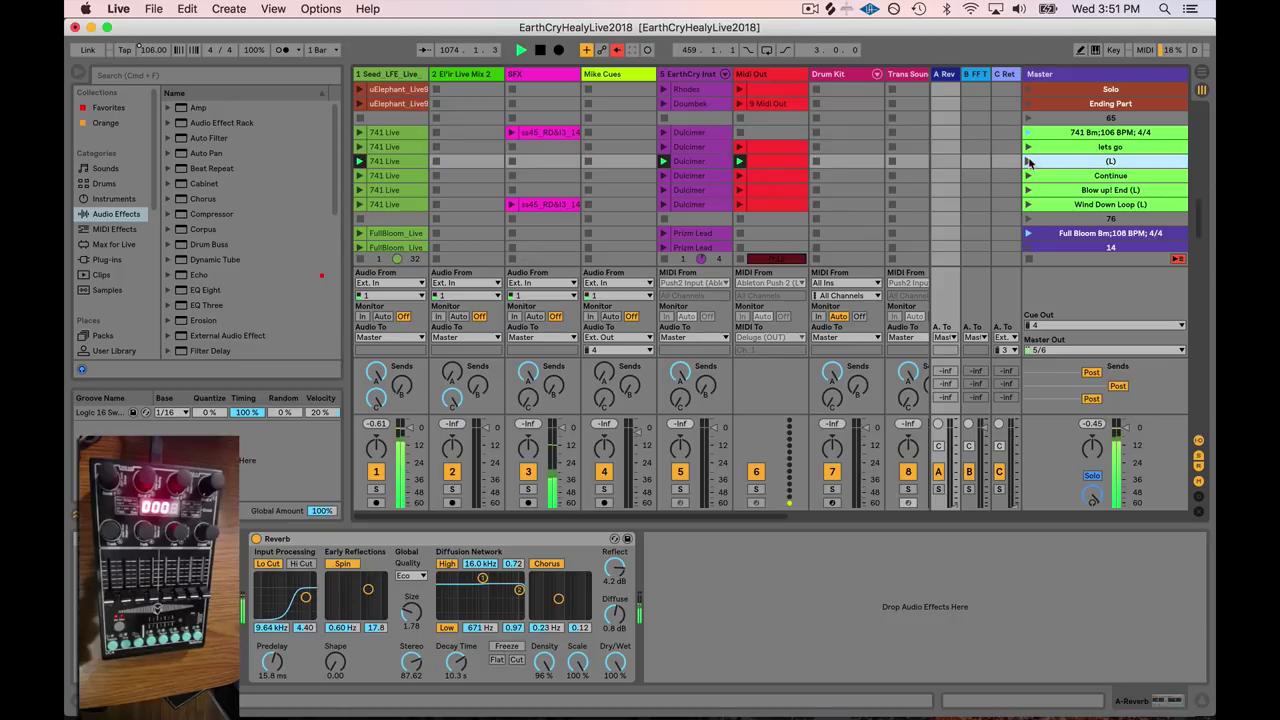